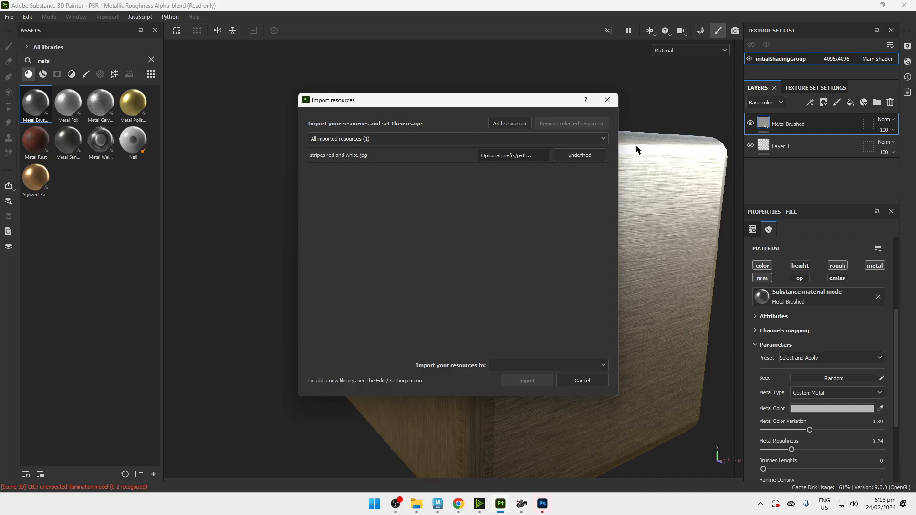
Import stripes red and white.jpg as a texture into the project 'PBR - Metallic Roughness Alpha-blend' and locate it among the assets.
click(592, 155)
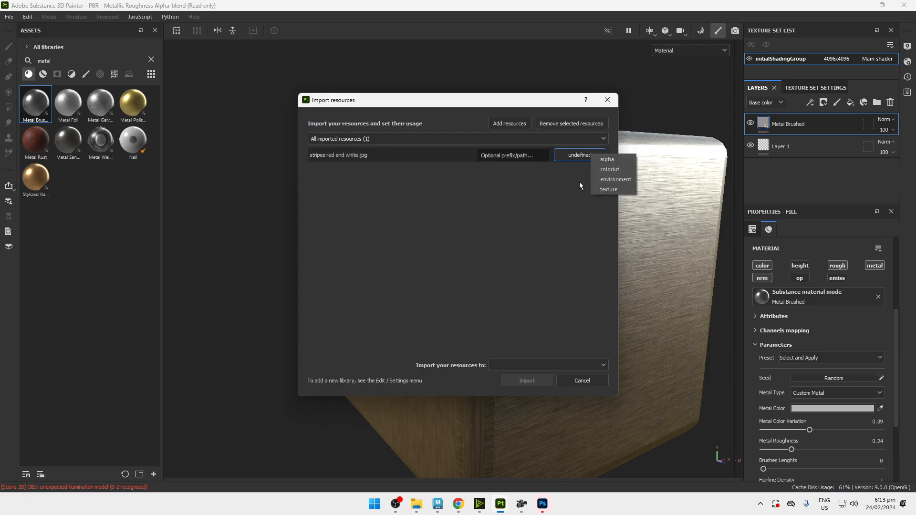
click(614, 189)
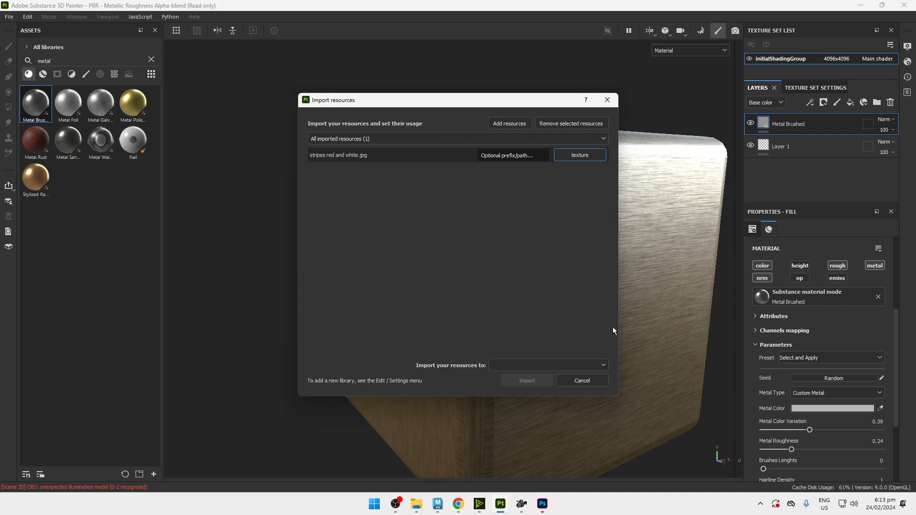
click(513, 327)
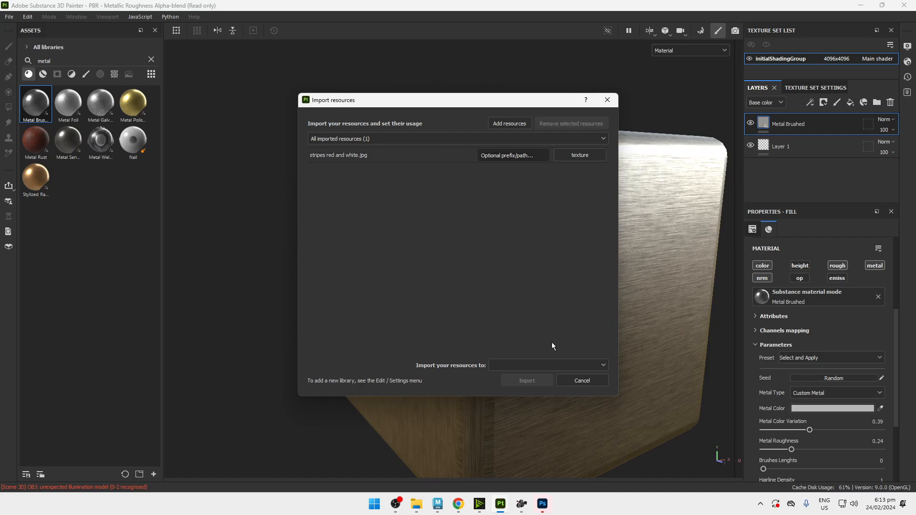
click(555, 362)
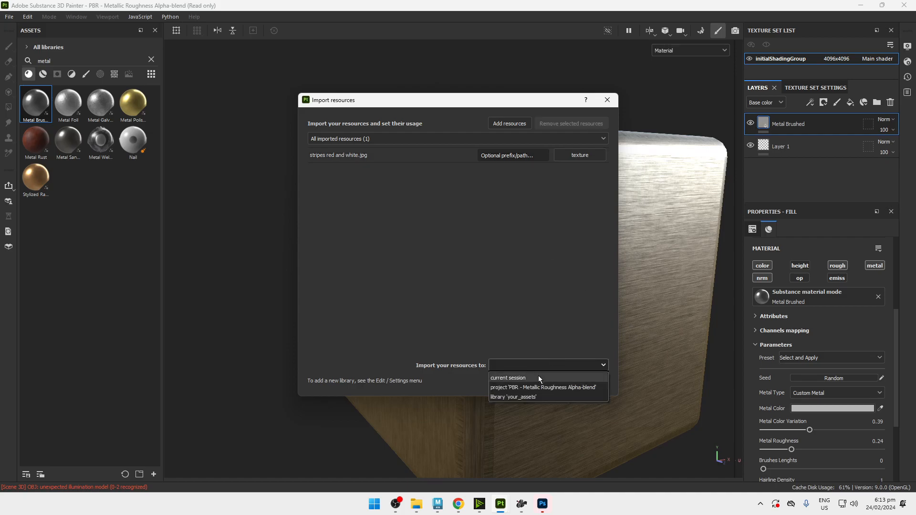
click(520, 387)
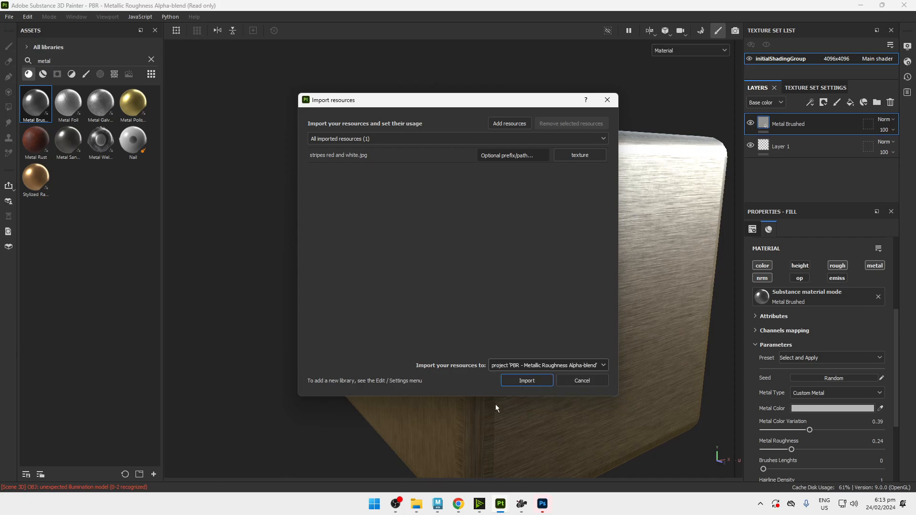
click(529, 385)
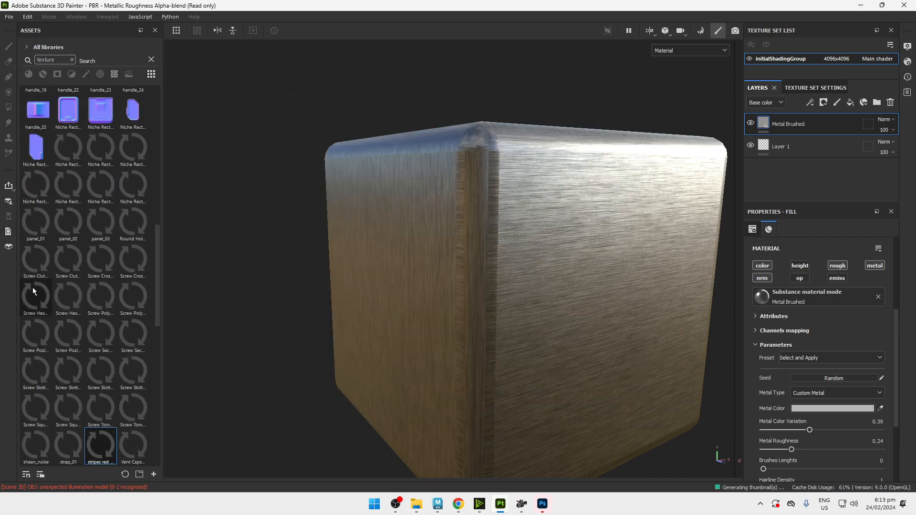
scroll(120, 382, down, 5)
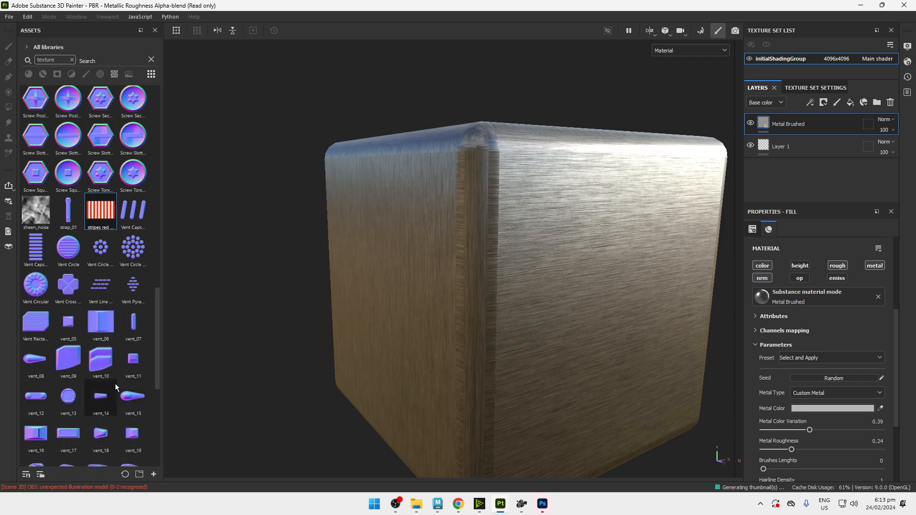
mouse_move(92, 217)
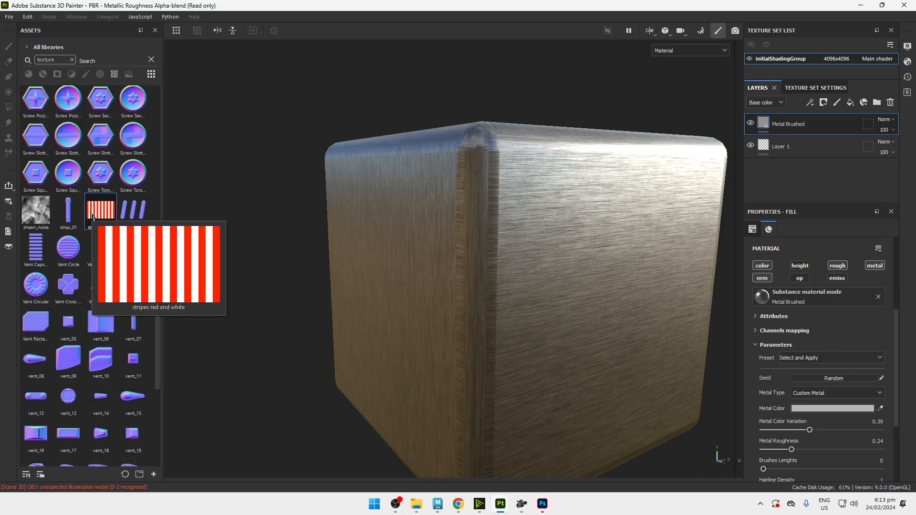
Add a paint layer above Metal Brushed and set the brush's base color to the stripes red and white texture.
alt+drag(442, 299, 299, 219)
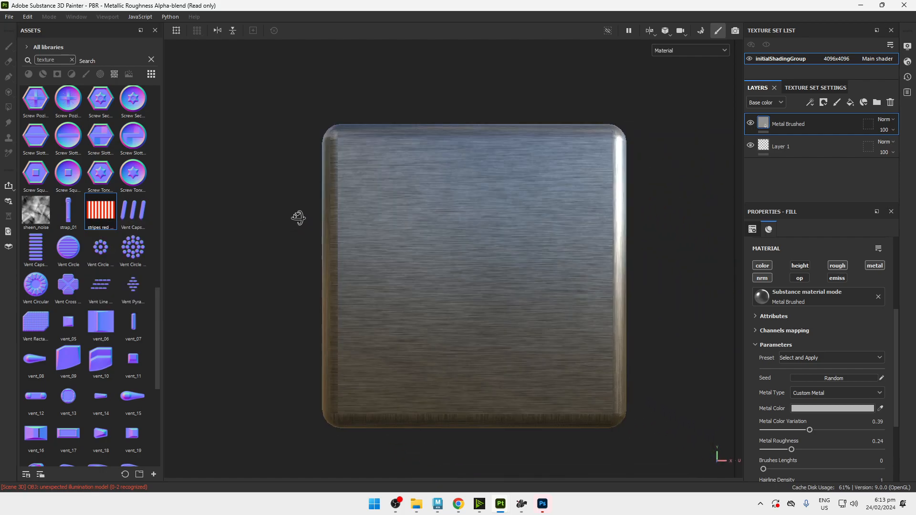
click(836, 104)
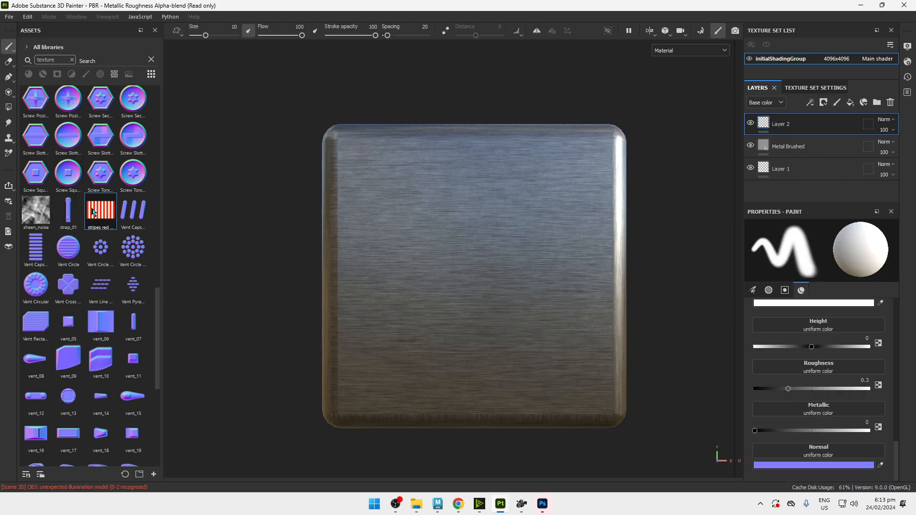
scroll(824, 374, up, 5)
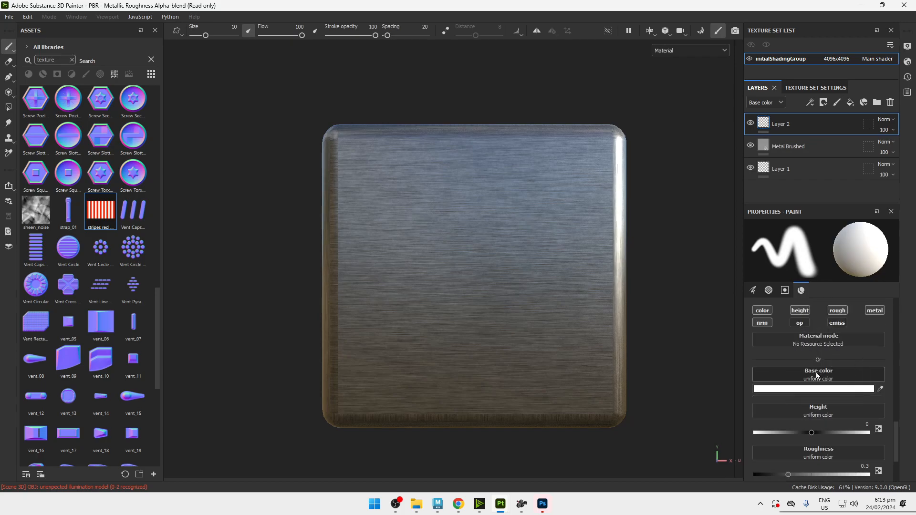
click(818, 376)
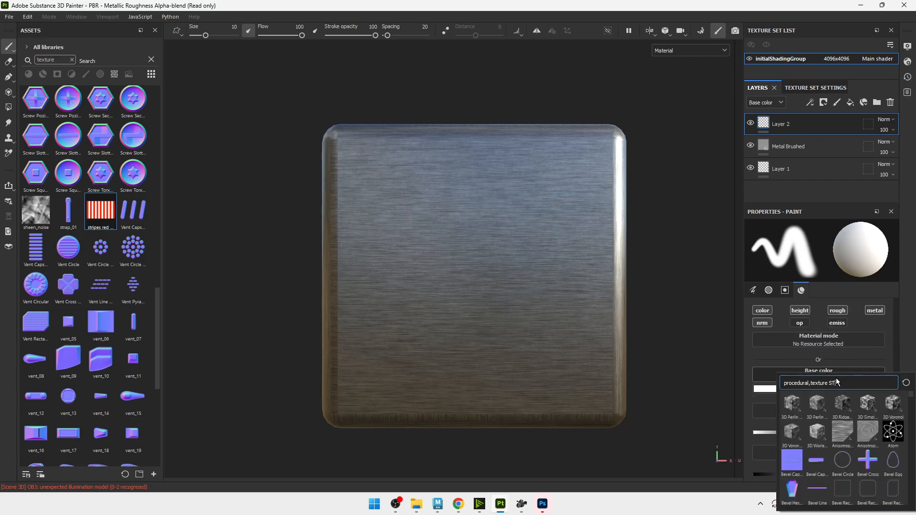
text(STRIPES)
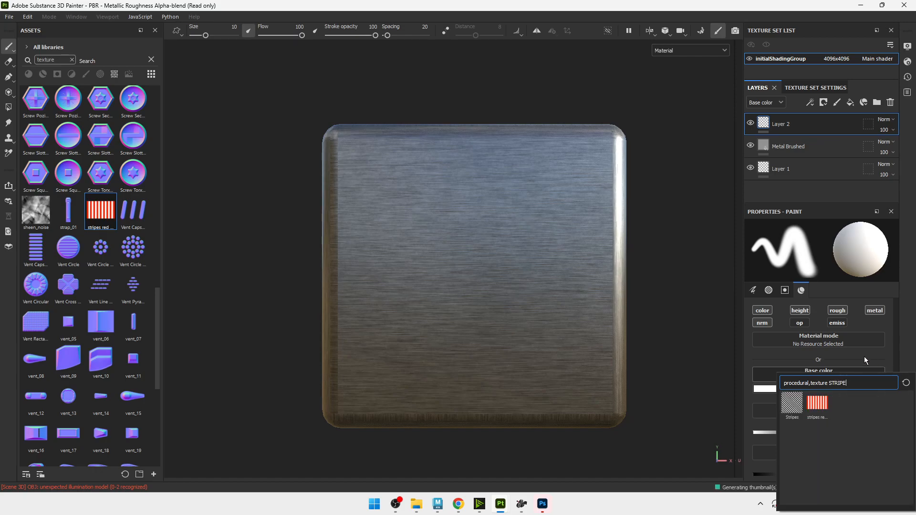
click(825, 401)
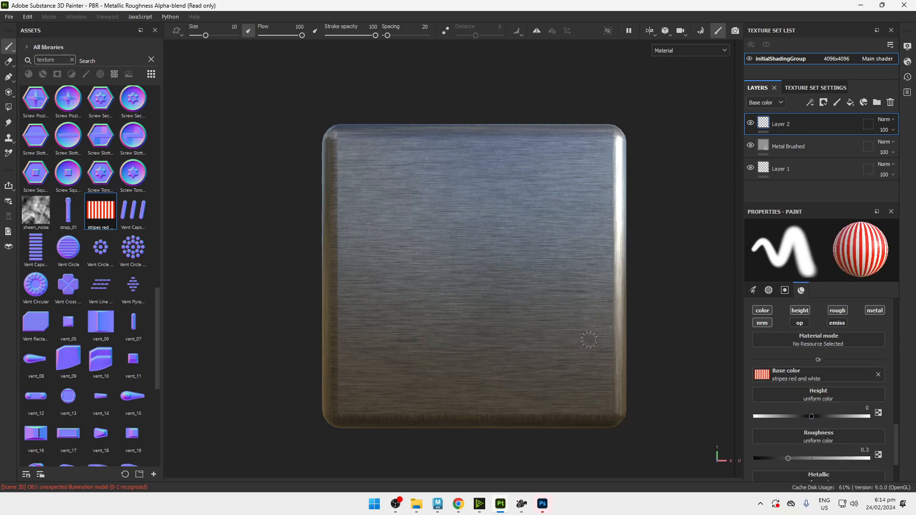
Try freehand strokes with the striped brush on the cube's front face, and undo them.
mouse_move(459, 221)
mouse_down()
mouse_move(411, 206)
mouse_move(492, 258)
mouse_move(477, 261)
mouse_up()
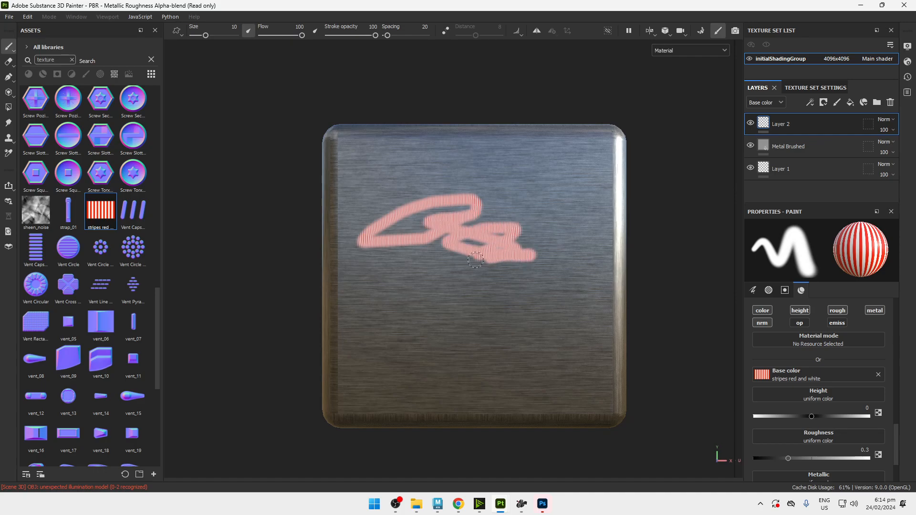
key(ctrl+z)
mouse_move(441, 221)
mouse_down()
mouse_move(495, 213)
mouse_move(506, 239)
mouse_move(382, 244)
mouse_up()
scroll(471, 236, up, 1)
key(ctrl+z)
key(ctrl+z)
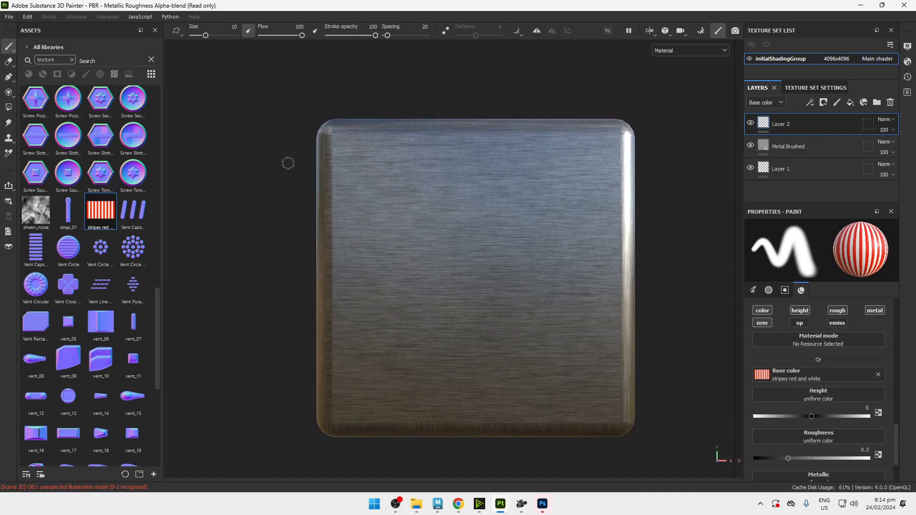
Clear the stripes texture from the brush's base color and delete the paint layer above Metal Brushed.
click(879, 375)
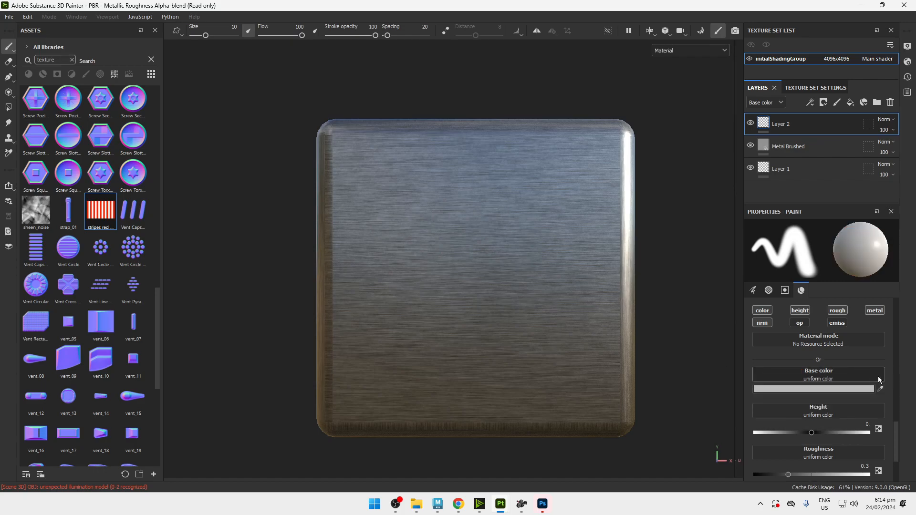
key(Delete)
scroll(817, 377, down, 3)
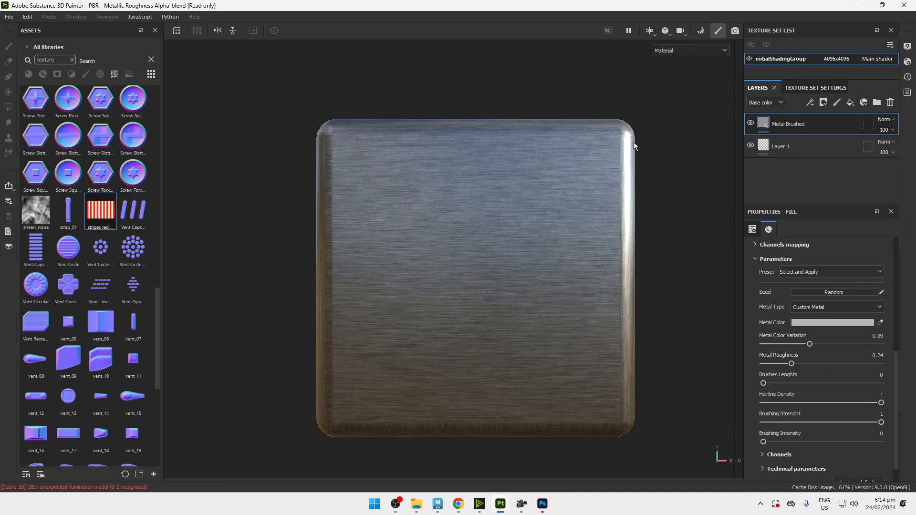
Add a new paint layer above Metal Brushed and activate the Projection tool over the cube's front face.
click(837, 103)
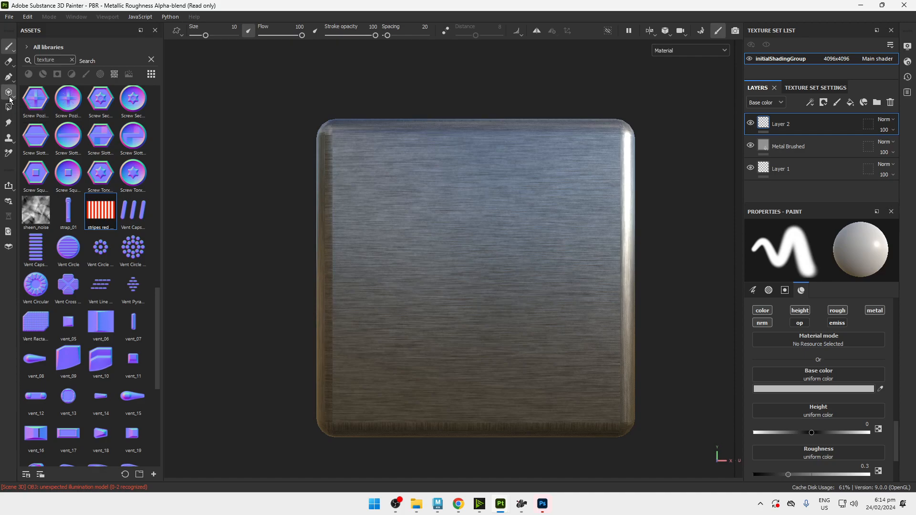
click(10, 98)
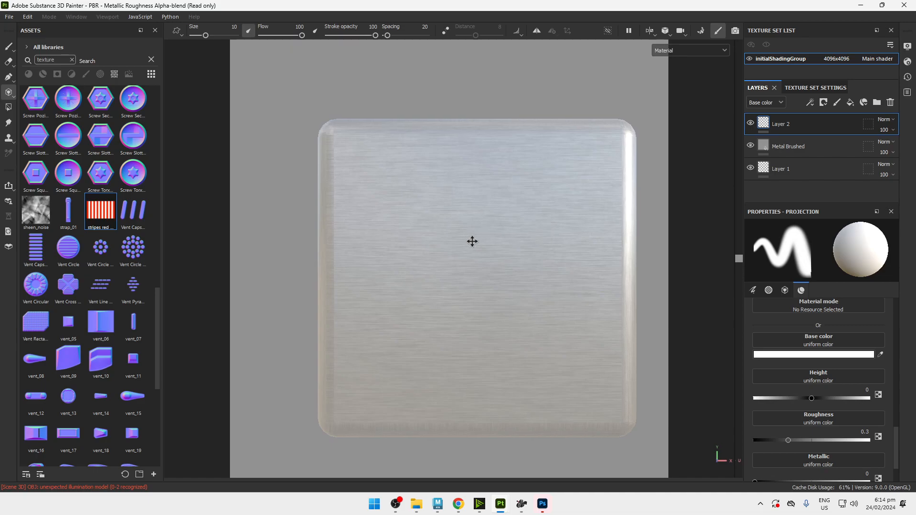
middle_drag(471, 242, 440, 219)
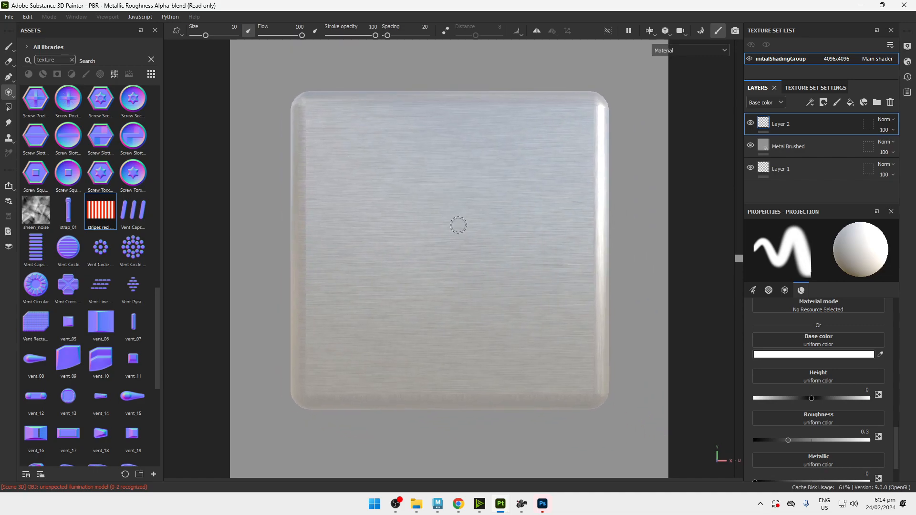
scroll(450, 396, up, 4)
scroll(450, 377, down, 4)
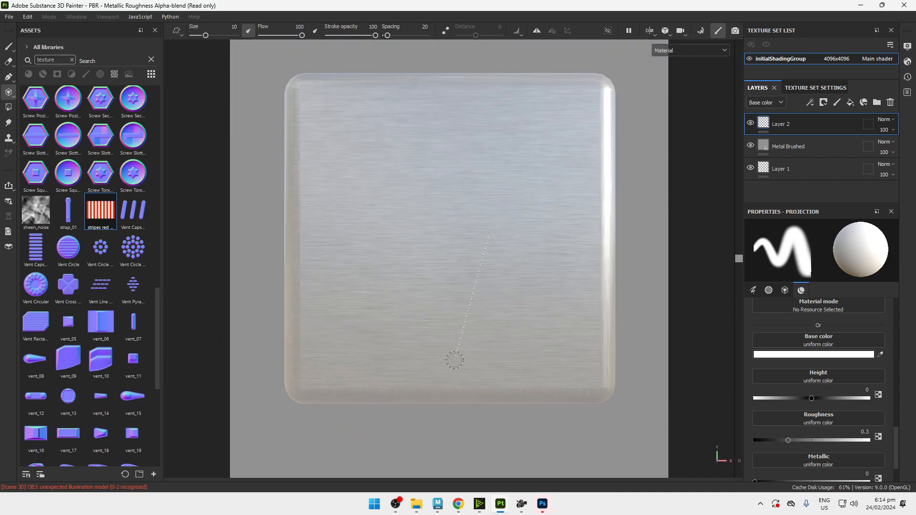
alt+middle_drag(482, 268, 481, 287)
key(ctrl)
key(ctrl)
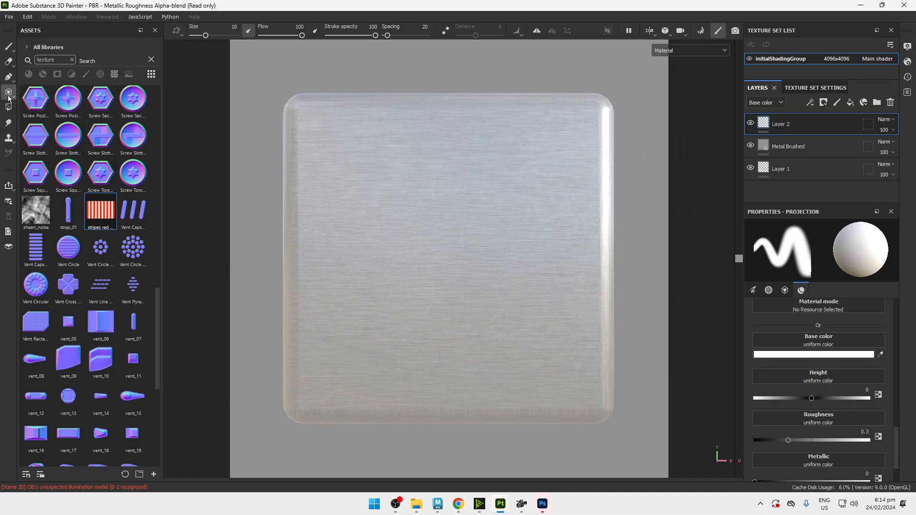
Assign the stripes red and white texture to the projection's base color.
scroll(837, 414, up, 10)
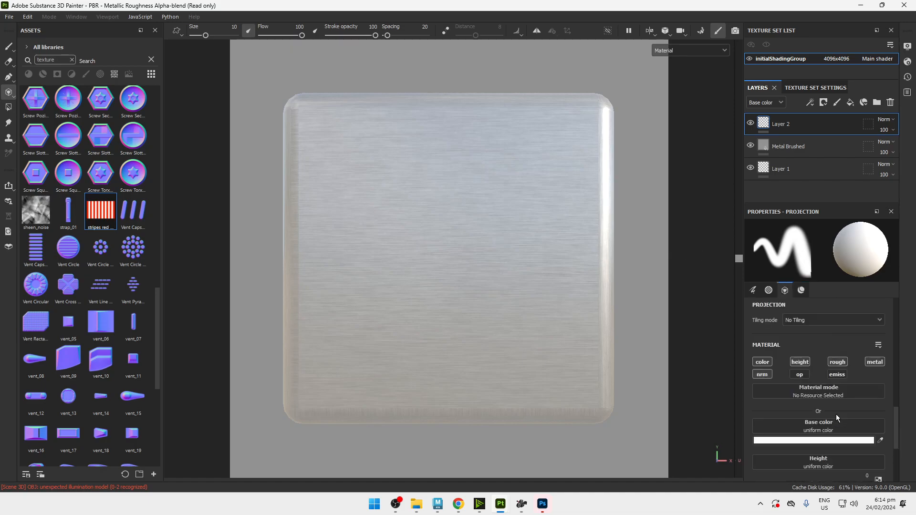
scroll(836, 415, down, 6)
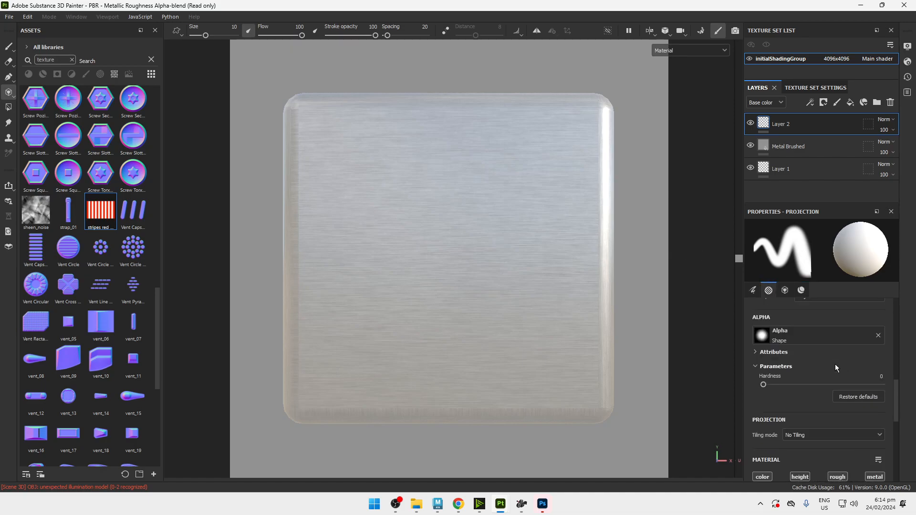
scroll(836, 365, down, 6)
scroll(835, 366, up, 4)
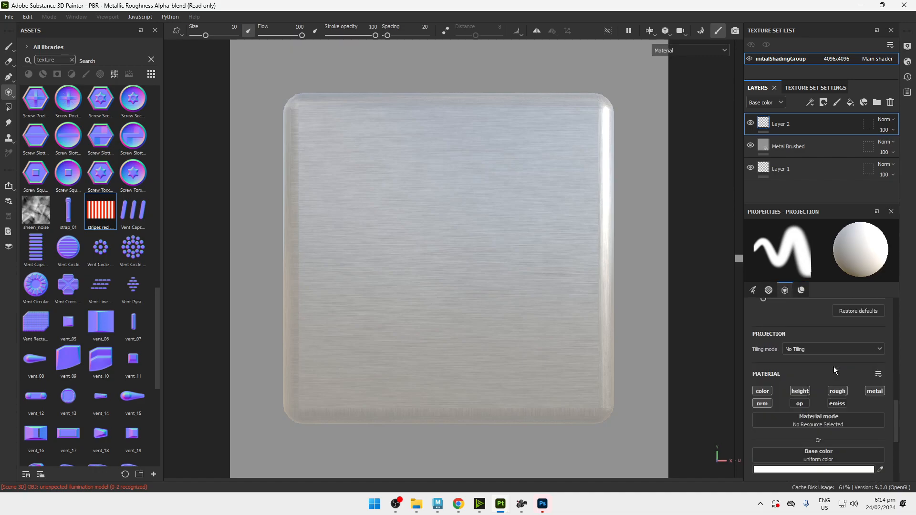
scroll(817, 421, up, 7)
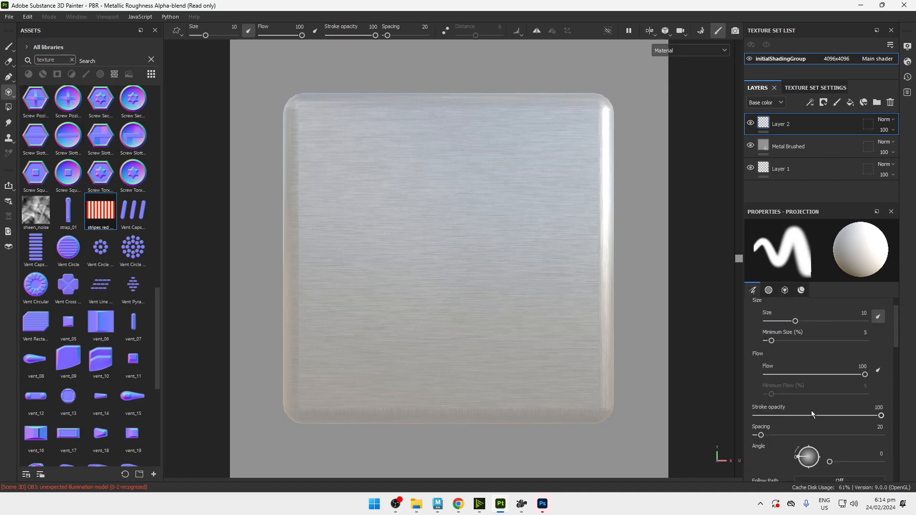
click(784, 292)
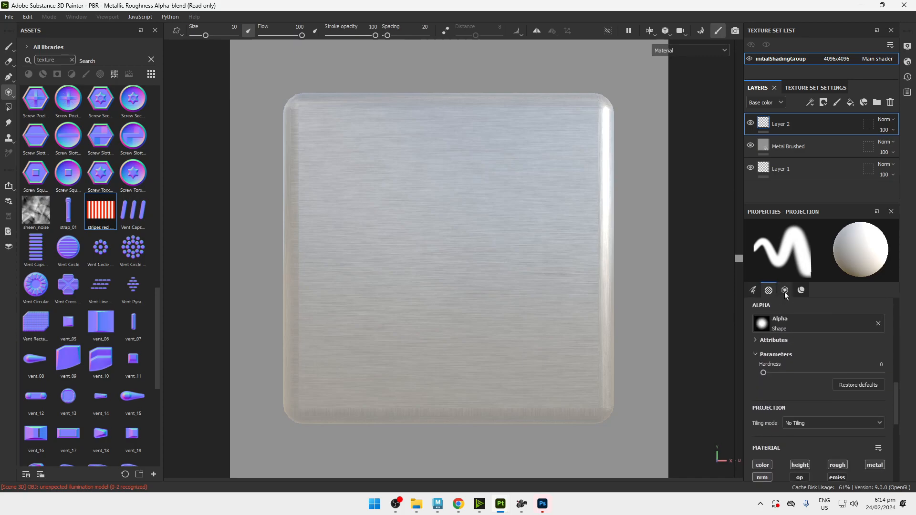
click(842, 395)
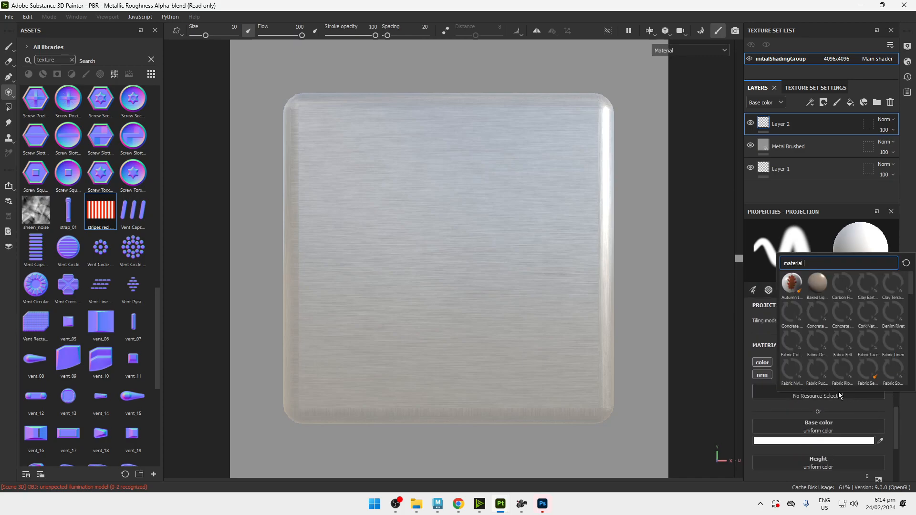
click(779, 404)
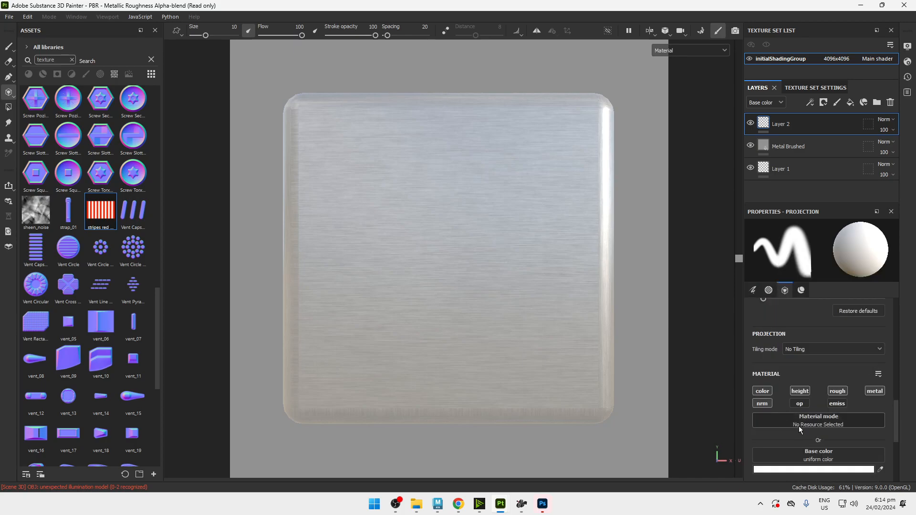
click(795, 423)
click(818, 319)
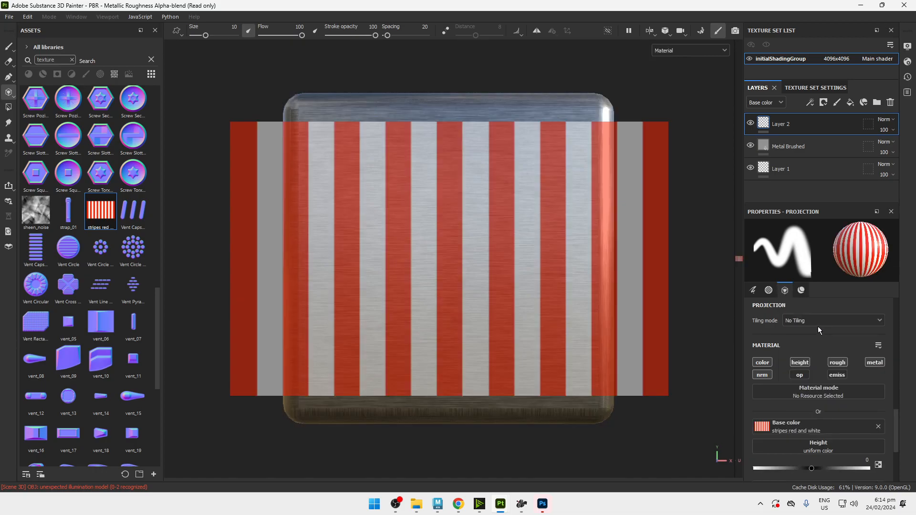
Try deleting the paint layer used for the projection, and undo the deletion.
key(Delete)
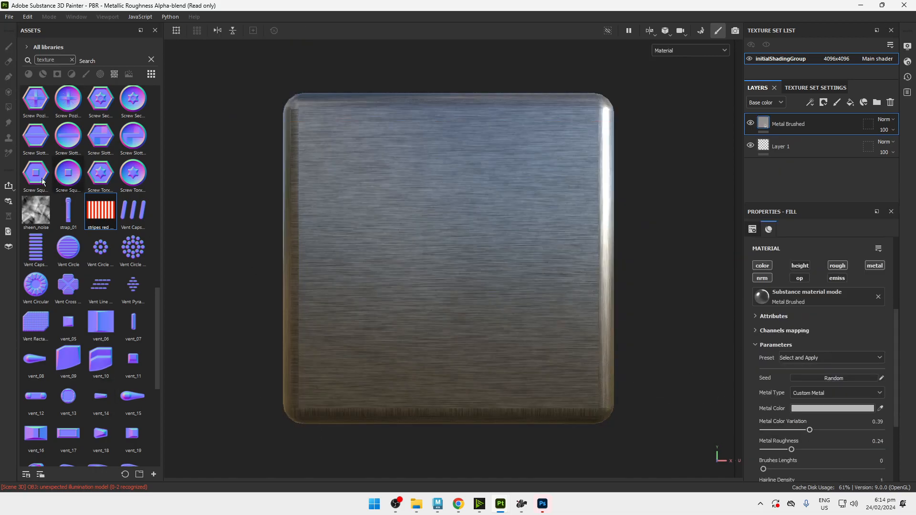
key(ctrl+z)
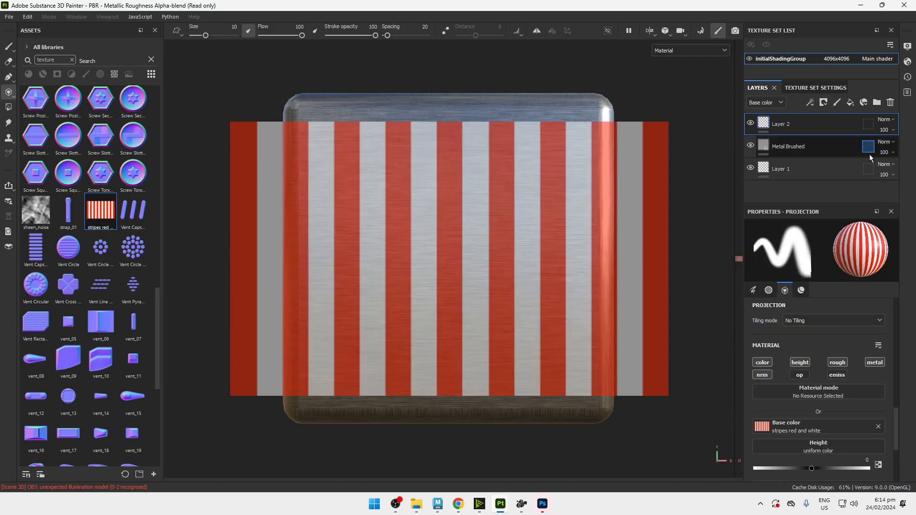
Clear the projection's base color and reassign the stripes red and white texture to it.
click(877, 427)
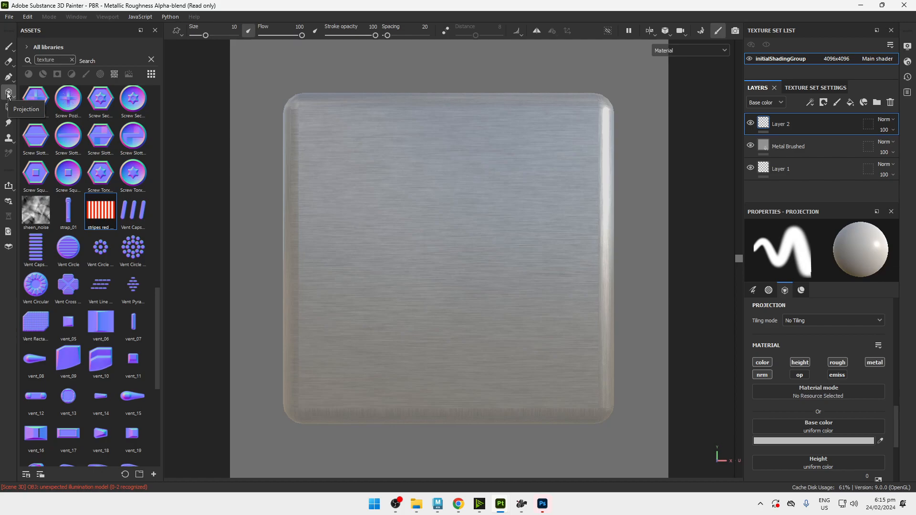
click(800, 428)
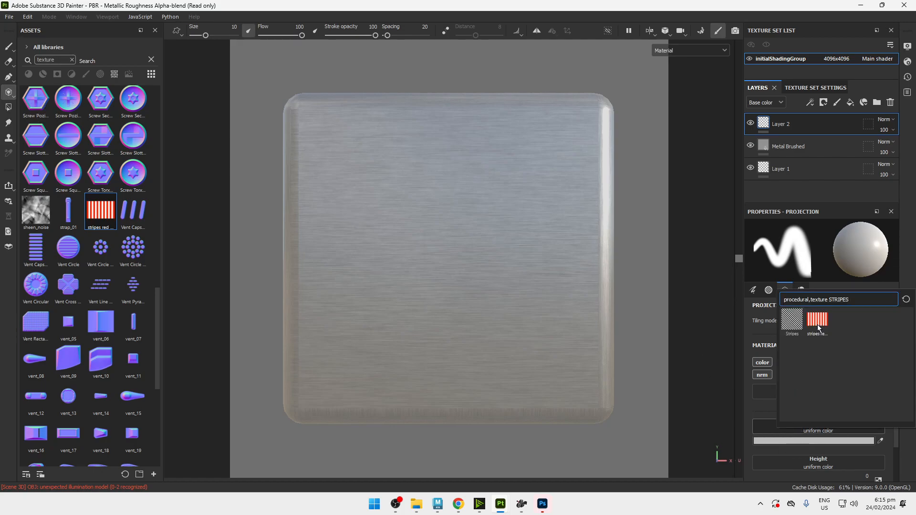
click(818, 325)
Cycle the viewport through the mesh map displays and return it to the Material view.
mouse_move(477, 168)
mouse_down()
mouse_move(544, 136)
mouse_move(478, 162)
mouse_move(382, 174)
mouse_move(468, 195)
mouse_up()
key(b)
key(b)
key(b)
key(b)
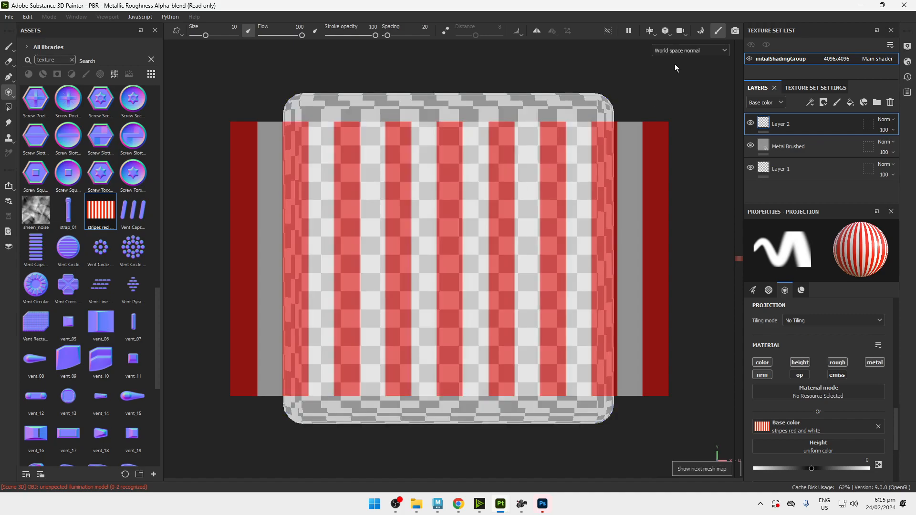
click(676, 51)
click(673, 62)
click(675, 51)
scroll(674, 81, up, 2)
click(673, 73)
Enlarge the brush to size 100 and paint the projected stripes across the cube's front face.
mouse_move(491, 233)
ctrl+right_down()
mouse_move(572, 232)
mouse_move(498, 232)
ctrl+right_up()
mouse_move(351, 194)
mouse_down()
mouse_move(470, 217)
mouse_move(372, 229)
mouse_move(438, 269)
mouse_move(482, 358)
mouse_move(423, 403)
mouse_move(563, 363)
mouse_up()
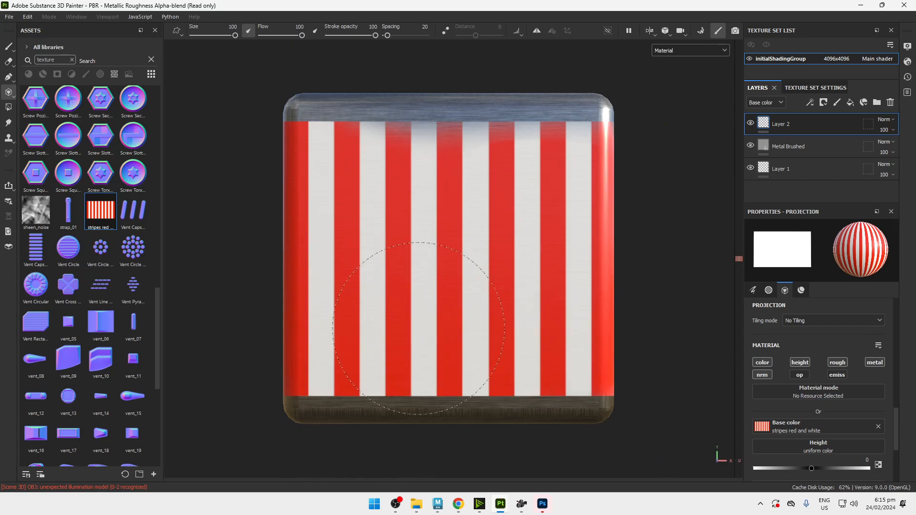
mouse_move(649, 264)
mouse_down()
mouse_move(586, 153)
mouse_move(315, 155)
mouse_up()
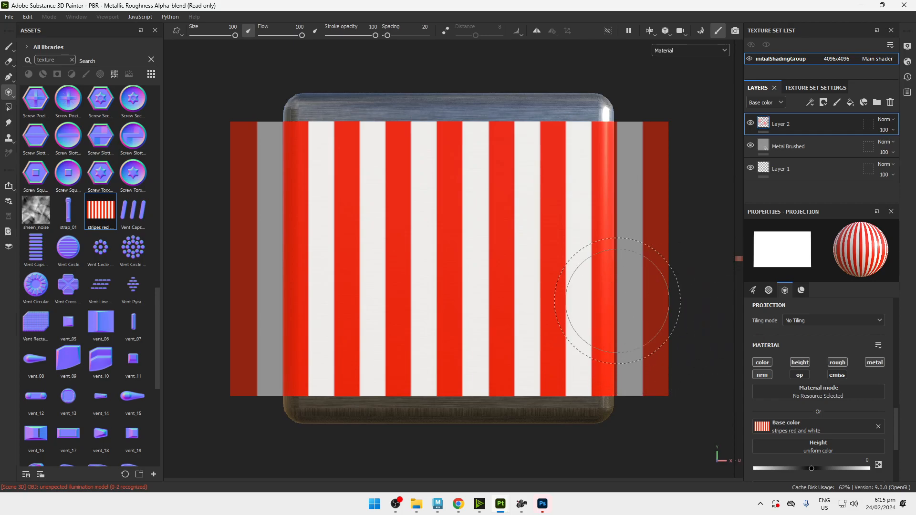
mouse_move(283, 160)
mouse_down()
mouse_move(291, 152)
mouse_move(472, 161)
mouse_up()
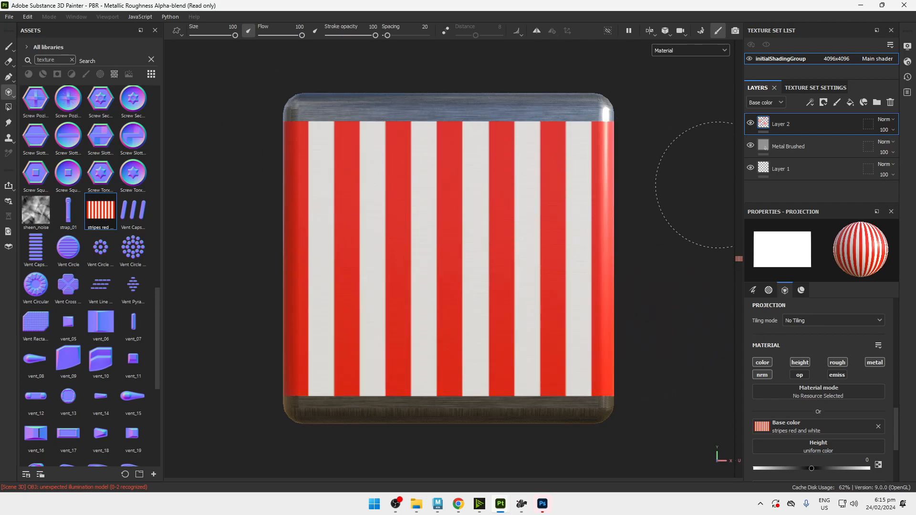
drag(719, 185, 749, 336)
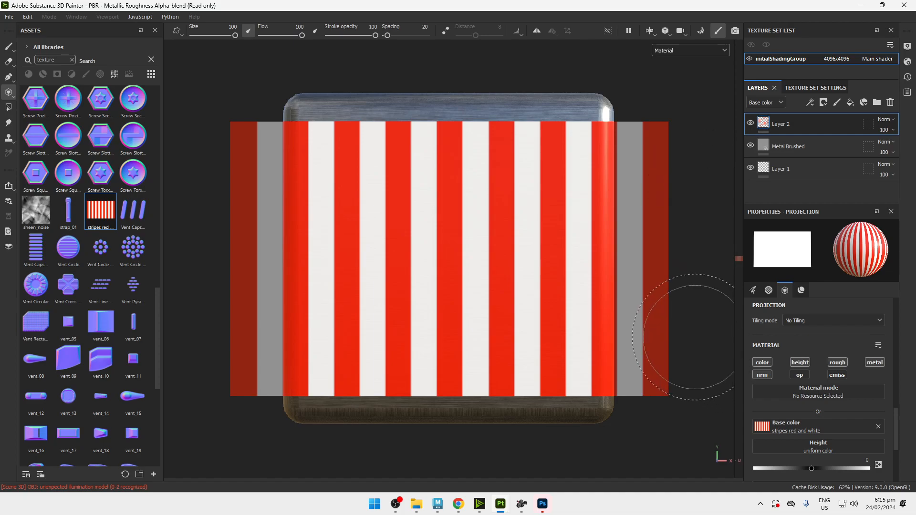
Turn on symmetry and undo the stripe strokes painted on the front face.
click(536, 30)
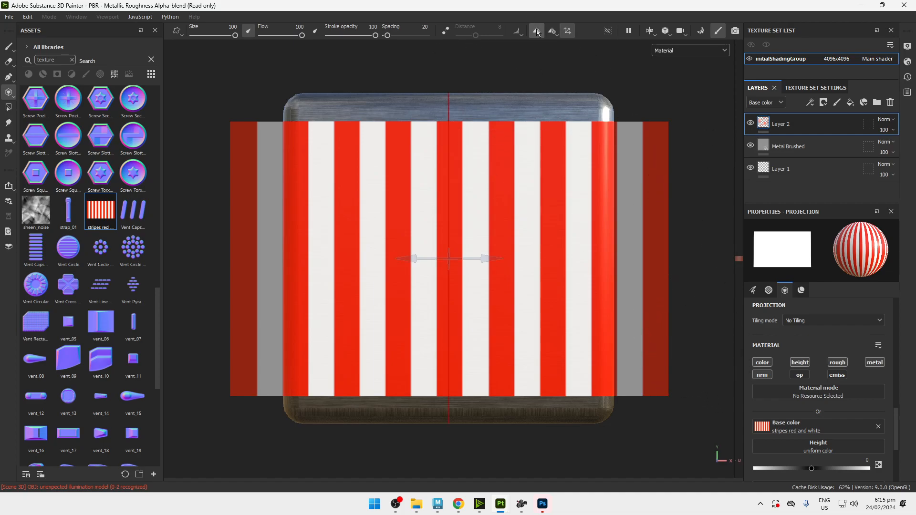
key(ctrl)
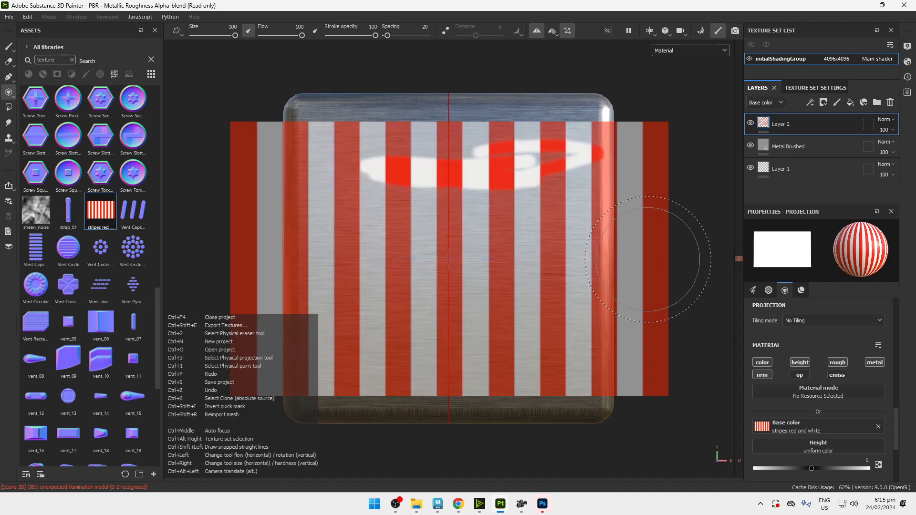
key(ctrl+z)
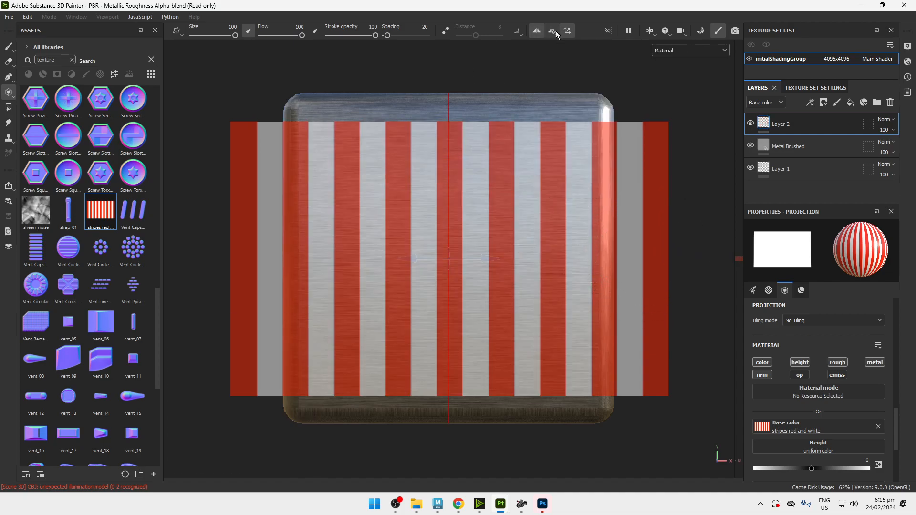
Review the mirror and radial symmetry settings, switching symmetry off and on again.
click(553, 32)
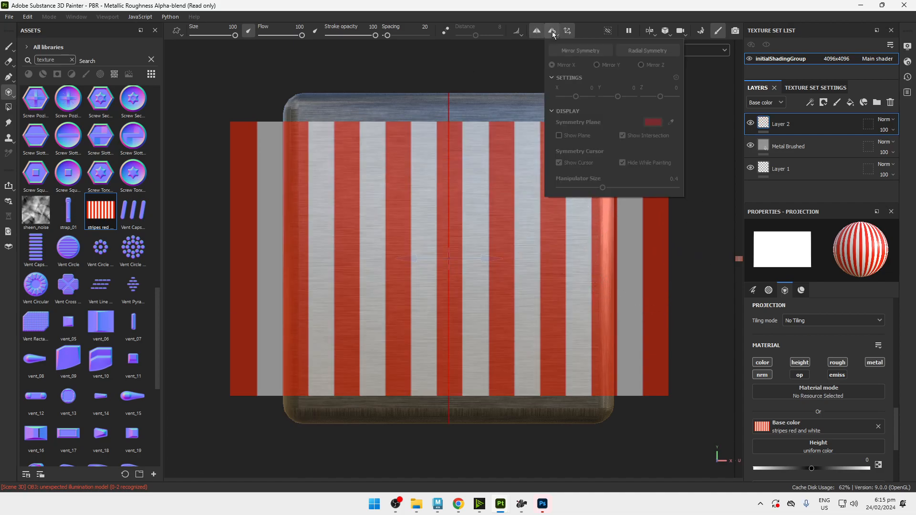
click(551, 34)
click(551, 34)
click(552, 34)
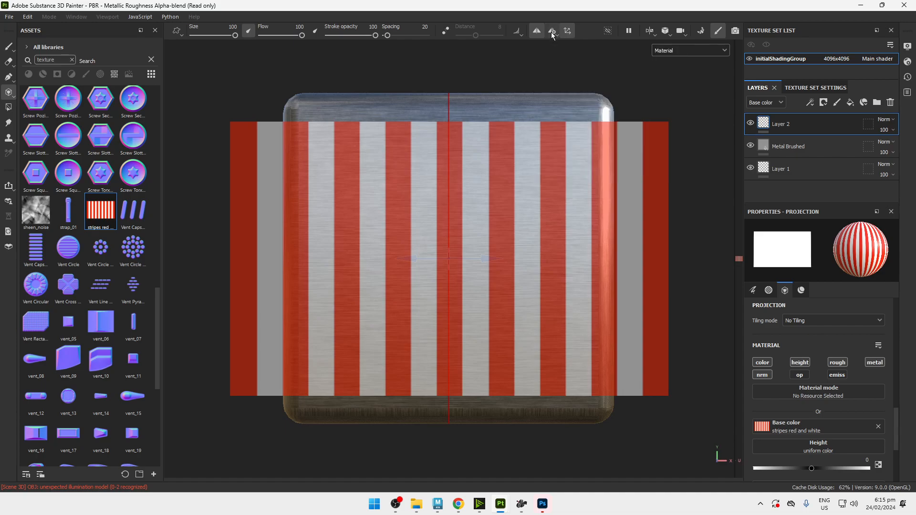
click(552, 34)
click(625, 56)
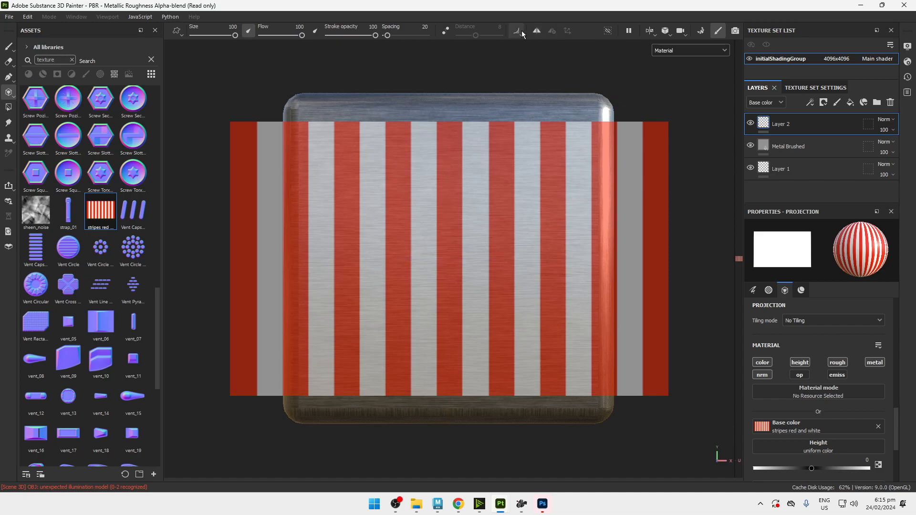
click(554, 34)
click(592, 143)
alt+drag(588, 98, 520, 138)
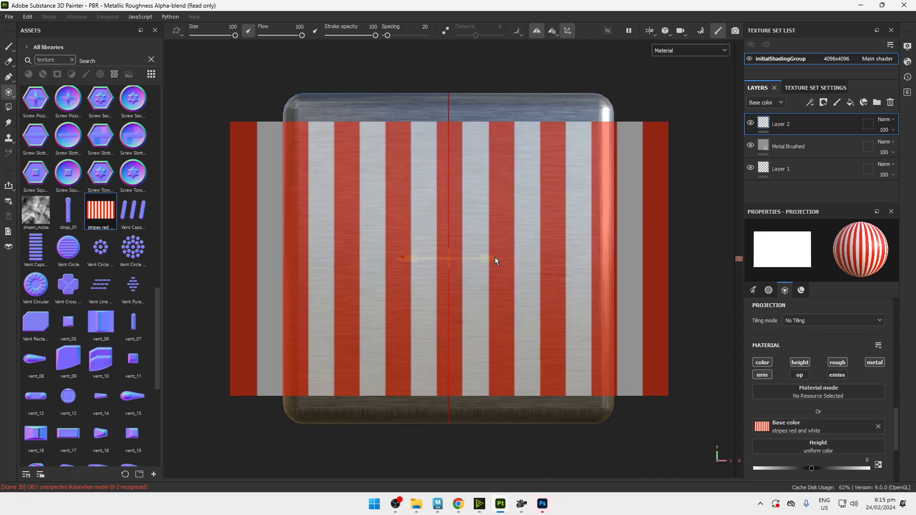
Try deleting the paint layer above Metal Brushed, and undo the deletion.
key(Delete)
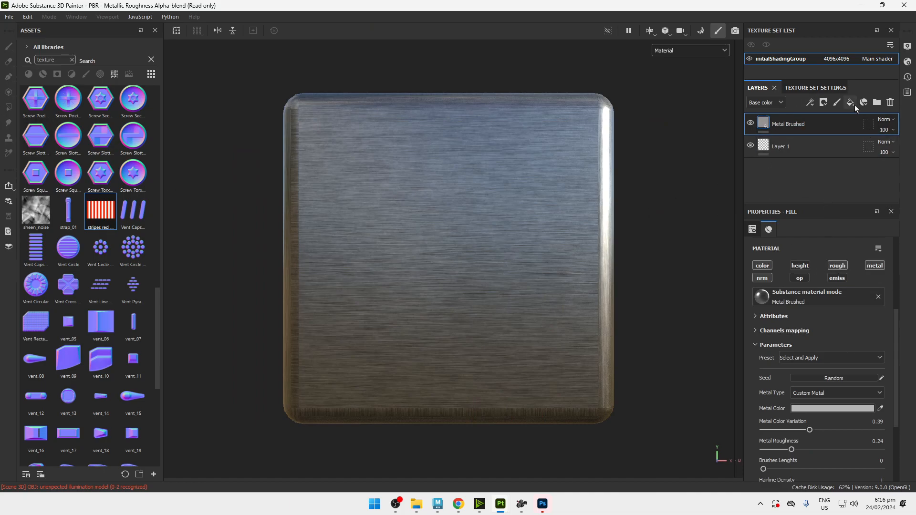
key(ctrl+z)
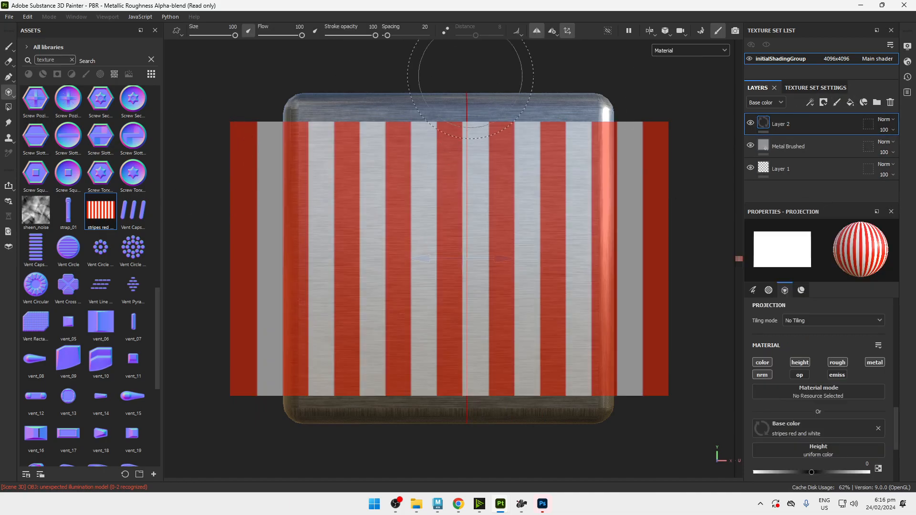
Examine the symmetry settings and the symmetry plane's manipulator on the cube's front face.
click(547, 33)
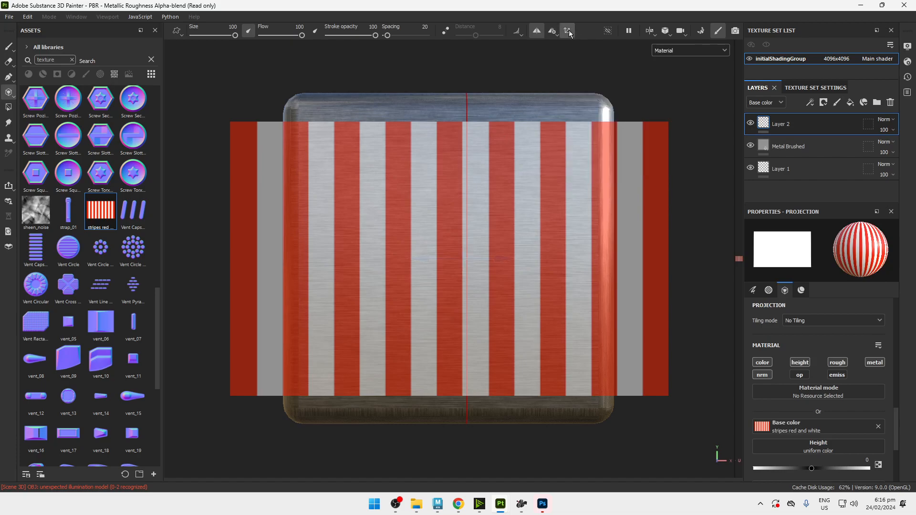
click(569, 34)
mouse_move(578, 164)
alt+mouse_down()
mouse_move(543, 173)
mouse_move(569, 175)
alt+mouse_up()
click(553, 32)
alt+middle_drag(581, 177, 593, 170)
alt+right_drag(594, 170, 568, 158)
alt+middle_drag(568, 158, 551, 168)
mouse_move(551, 168)
alt+right_down()
mouse_move(545, 178)
mouse_move(562, 164)
mouse_move(560, 176)
alt+right_up()
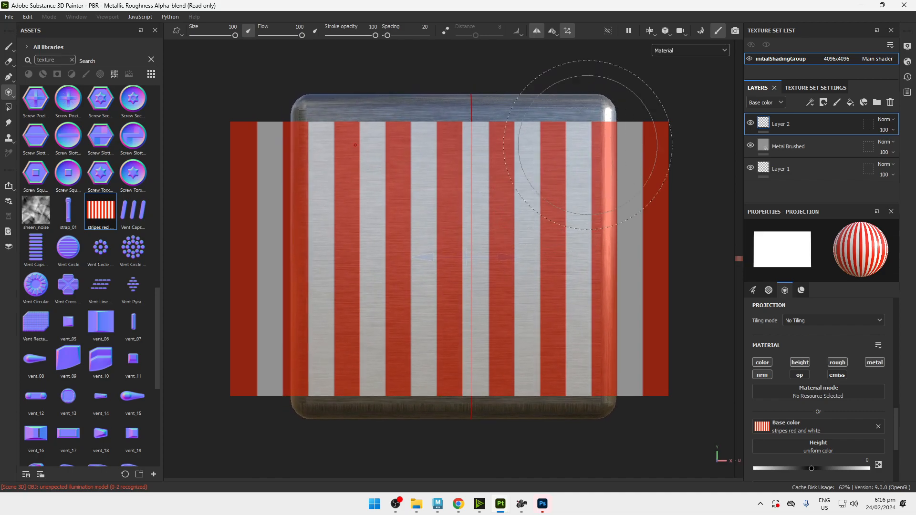
Change the camera's view mode and check how the cube's front face lines up with the stripes projection.
click(681, 31)
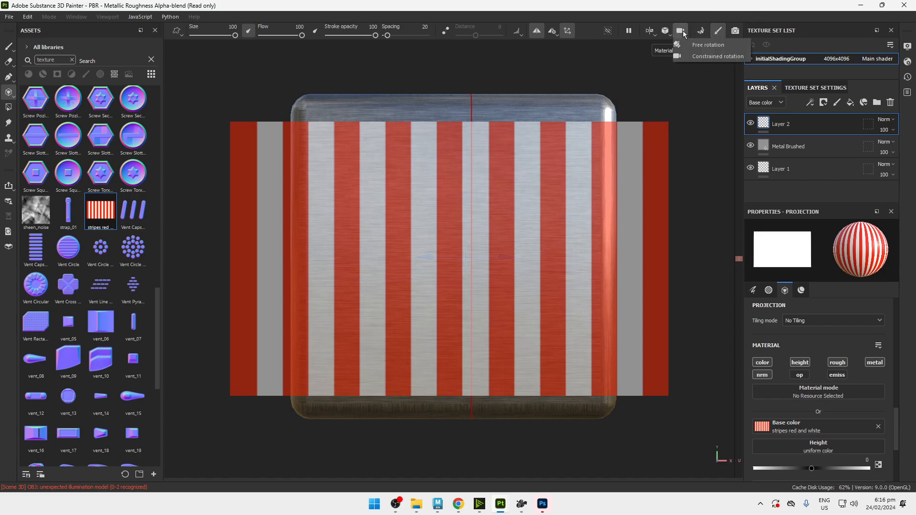
click(665, 32)
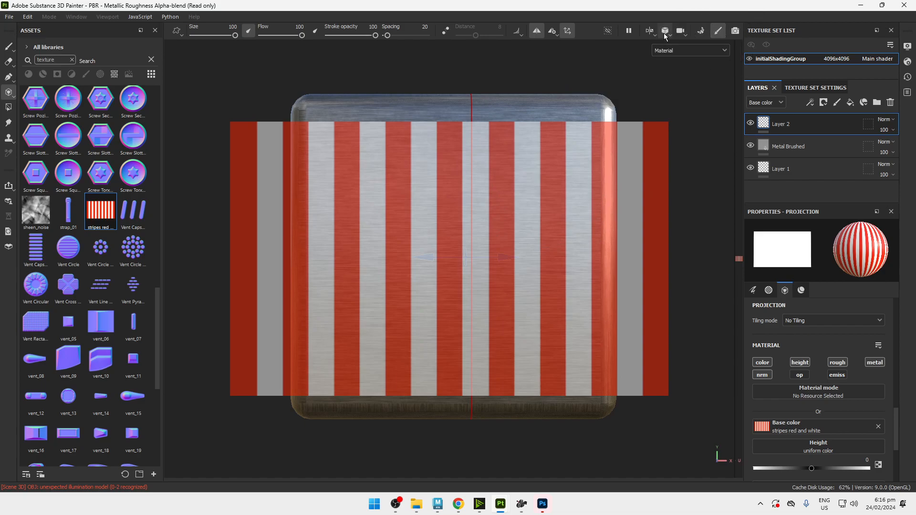
click(689, 55)
alt+right_drag(508, 211, 680, 384)
alt+middle_drag(457, 228, 490, 199)
mouse_move(490, 199)
alt+right_down()
mouse_move(538, 282)
mouse_move(611, 362)
alt+right_up()
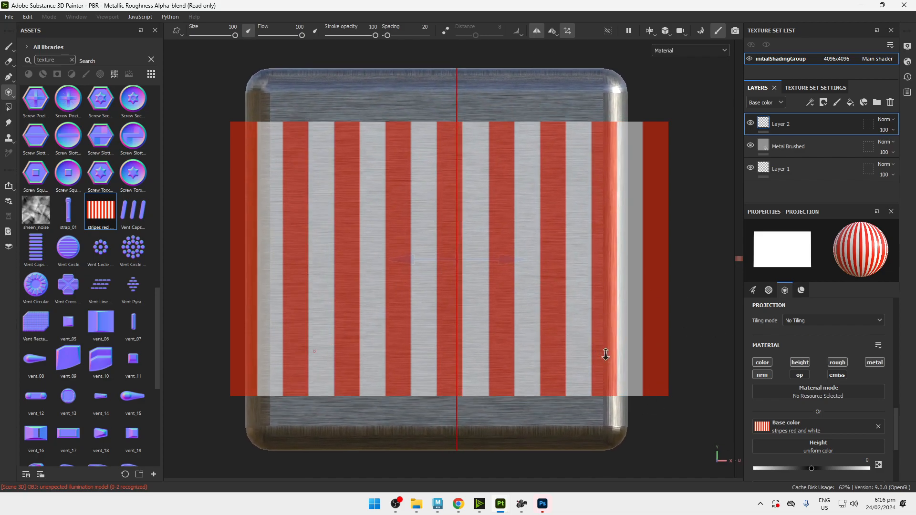
alt+middle_drag(459, 184, 502, 209)
alt+right_drag(502, 209, 518, 265)
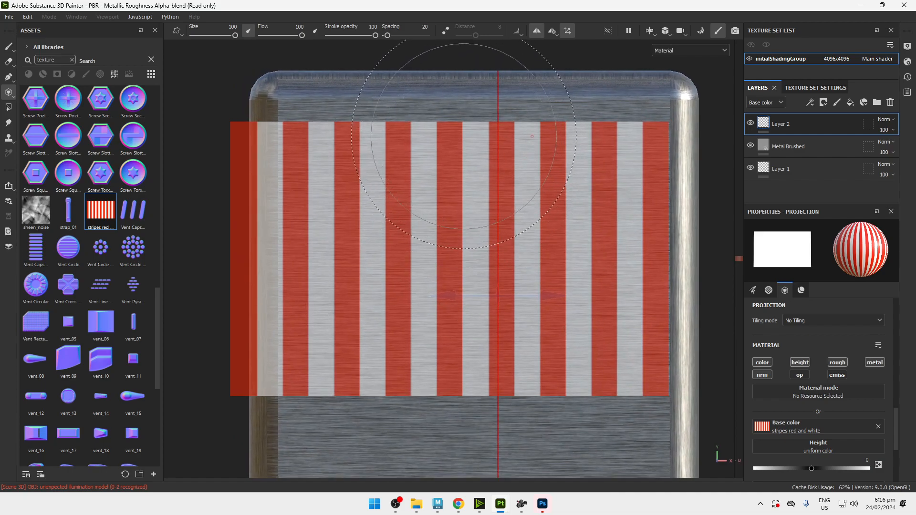
alt+drag(486, 128, 491, 153)
alt+right_drag(531, 157, 334, 20)
alt+middle_drag(496, 108, 441, 149)
key(alt)
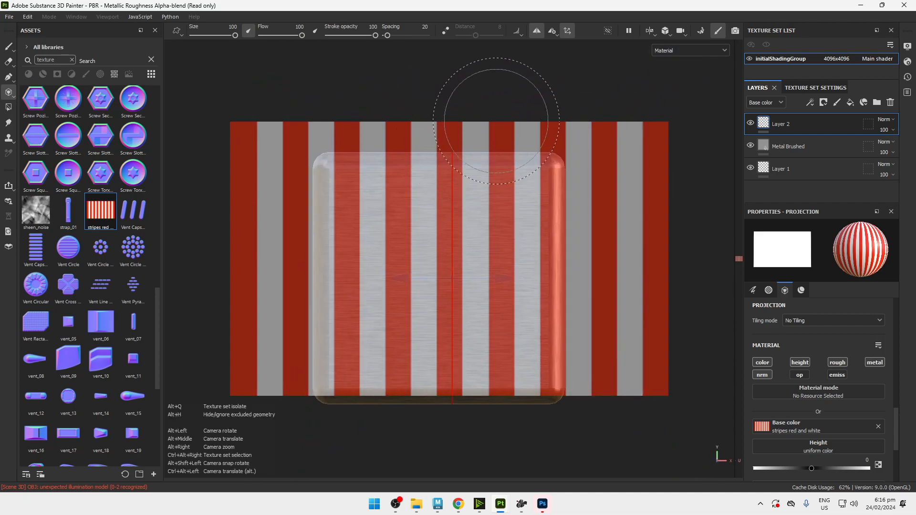
Align the cube's top face under the stripes projection and paint the stripes across its full width.
alt+drag(498, 115, 493, 247)
mouse_move(506, 125)
alt+middle_down()
mouse_move(508, 198)
mouse_move(528, 276)
alt+middle_up()
alt+right_drag(528, 276, 565, 316)
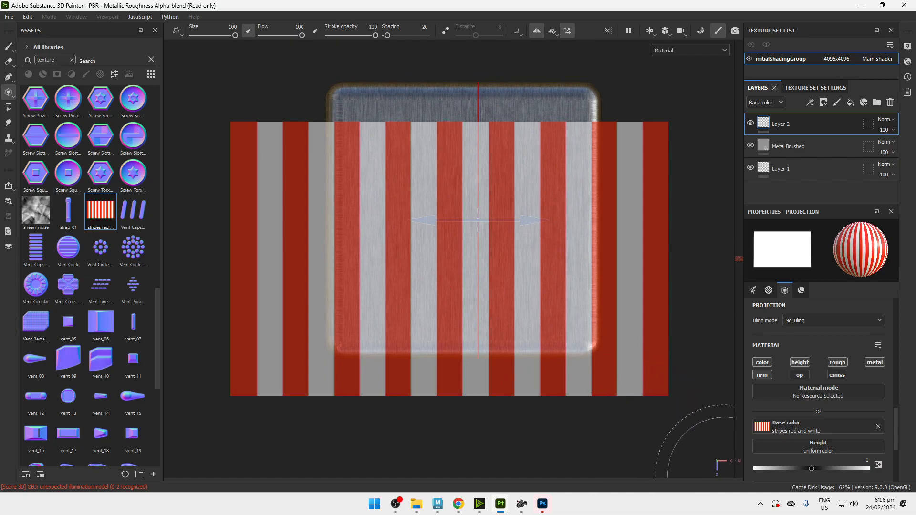
alt+middle_drag(482, 224, 489, 261)
alt+right_drag(489, 261, 563, 315)
alt+middle_drag(562, 315, 543, 318)
alt+right_drag(544, 318, 608, 363)
alt+middle_drag(609, 362, 616, 353)
mouse_move(516, 222)
mouse_down()
mouse_move(282, 210)
mouse_move(285, 176)
mouse_move(516, 367)
mouse_move(530, 337)
mouse_up()
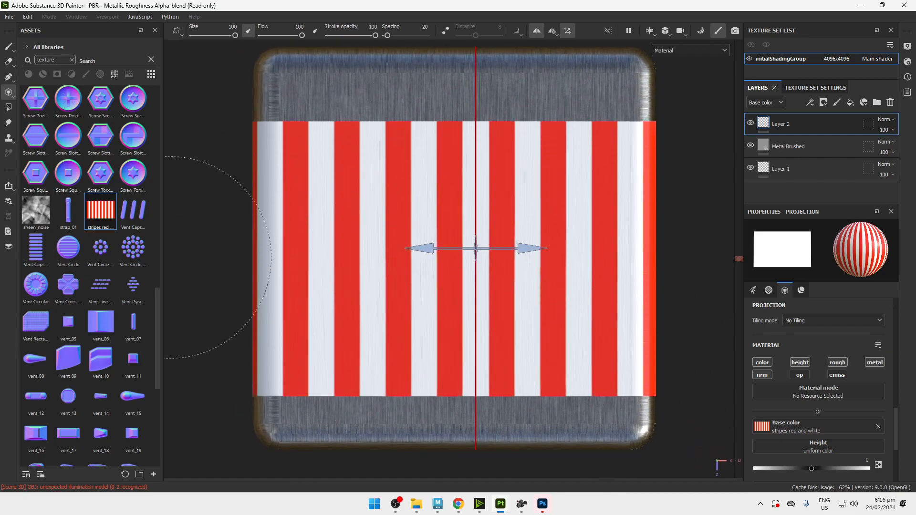
drag(196, 212, 595, 324)
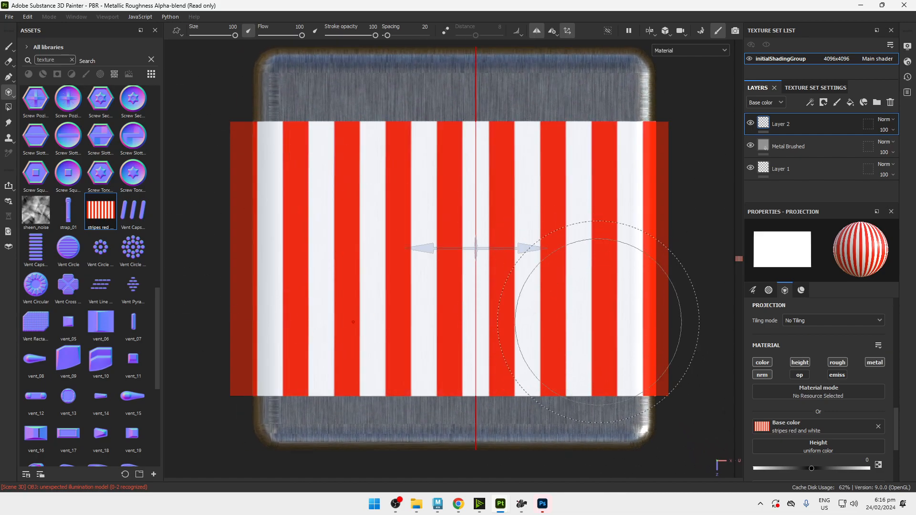
mouse_move(650, 320)
alt+mouse_down()
mouse_move(636, 200)
mouse_move(621, 174)
alt+mouse_up()
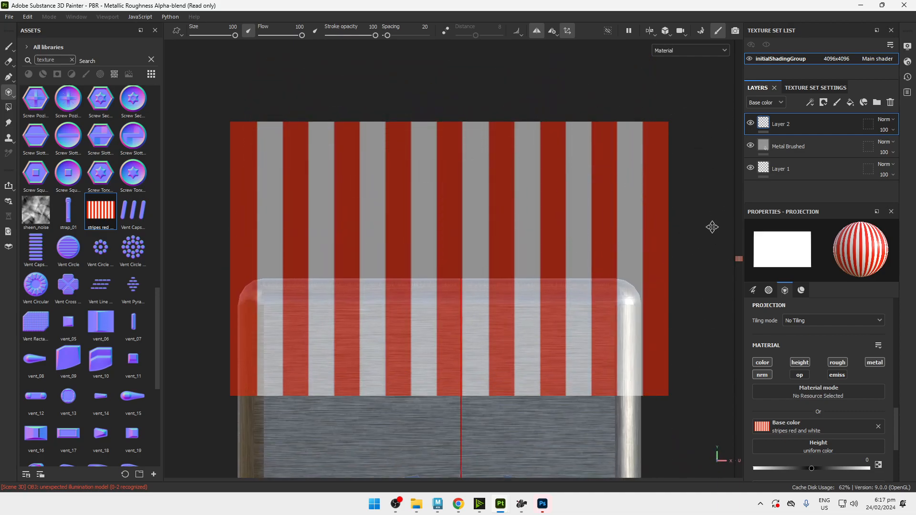
Add a fill layer above the striped paint layer and hide it to inspect the stripes on the cube's top face.
alt+drag(710, 194, 587, 246)
click(850, 102)
alt+drag(525, 219, 565, 263)
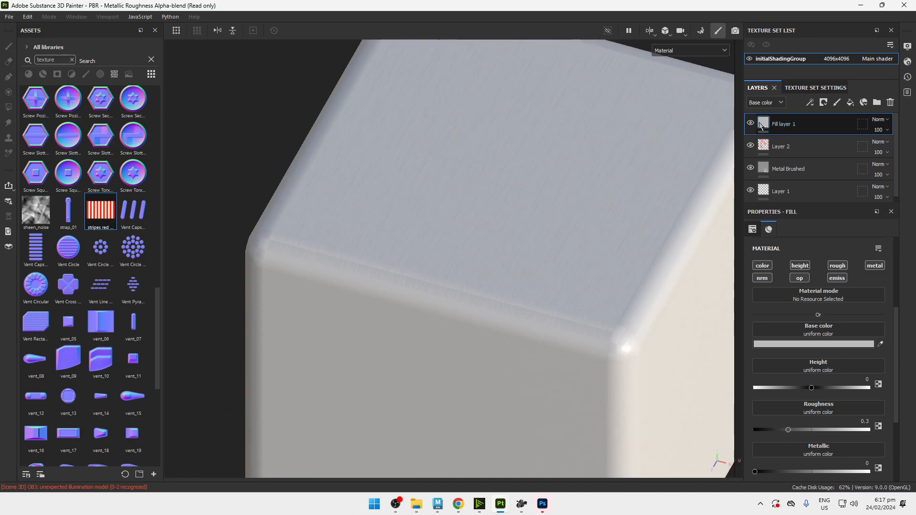
click(751, 122)
mouse_move(492, 183)
alt+mouse_down()
mouse_move(471, 224)
mouse_move(486, 258)
mouse_move(514, 253)
alt+mouse_up()
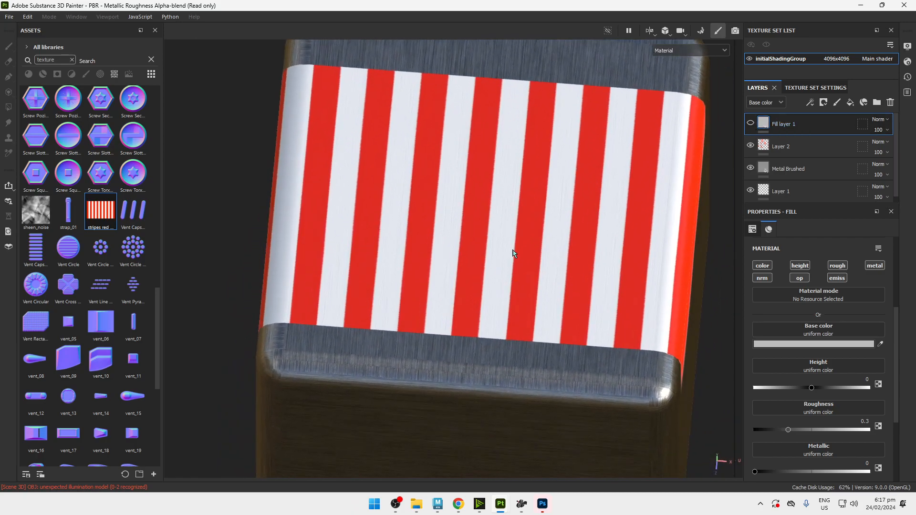